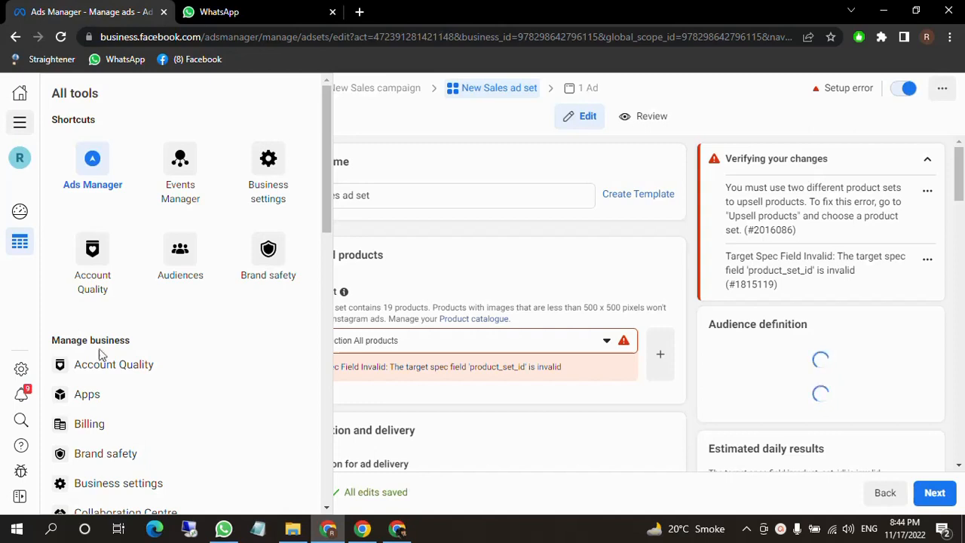
Step: Open the Account Quality tool in a new browser tab
right_click(127, 369)
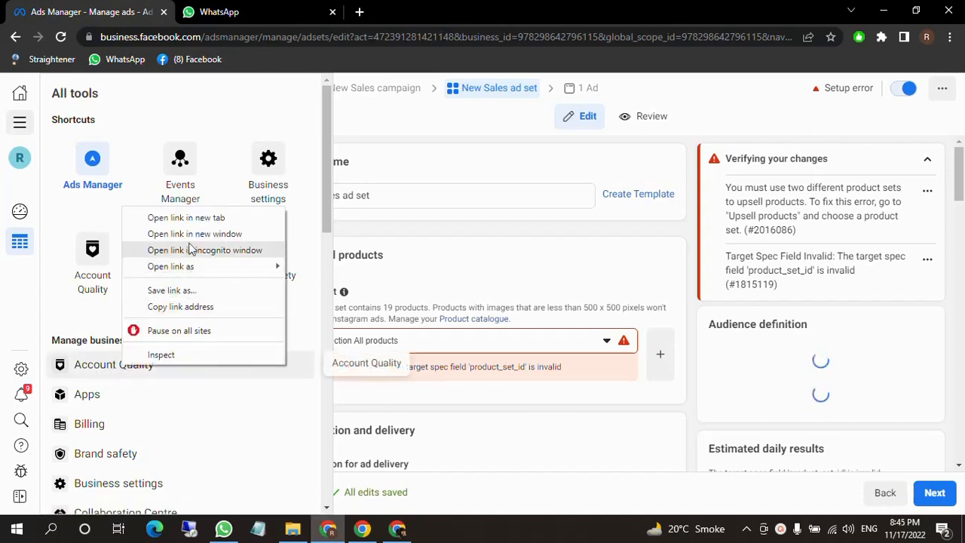
left_click(217, 218)
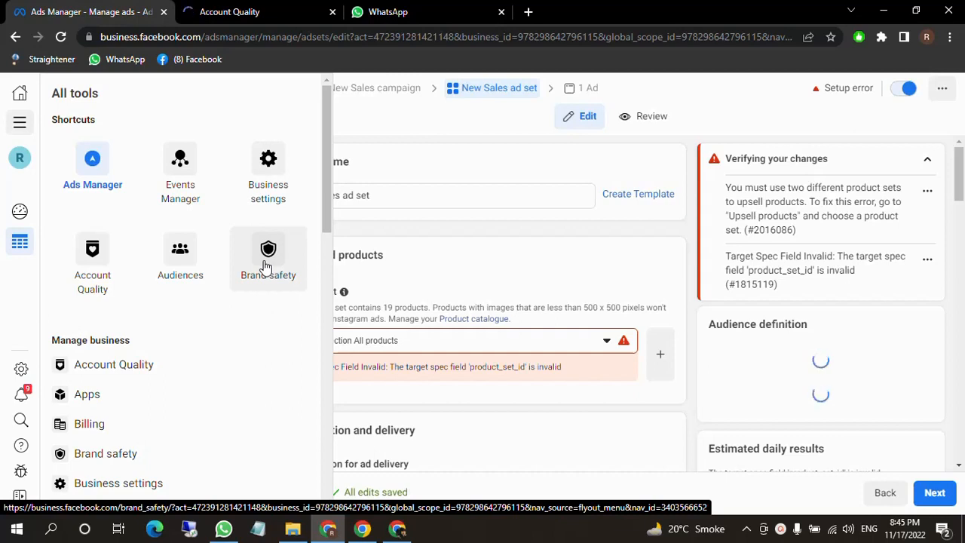
left_click(181, 369)
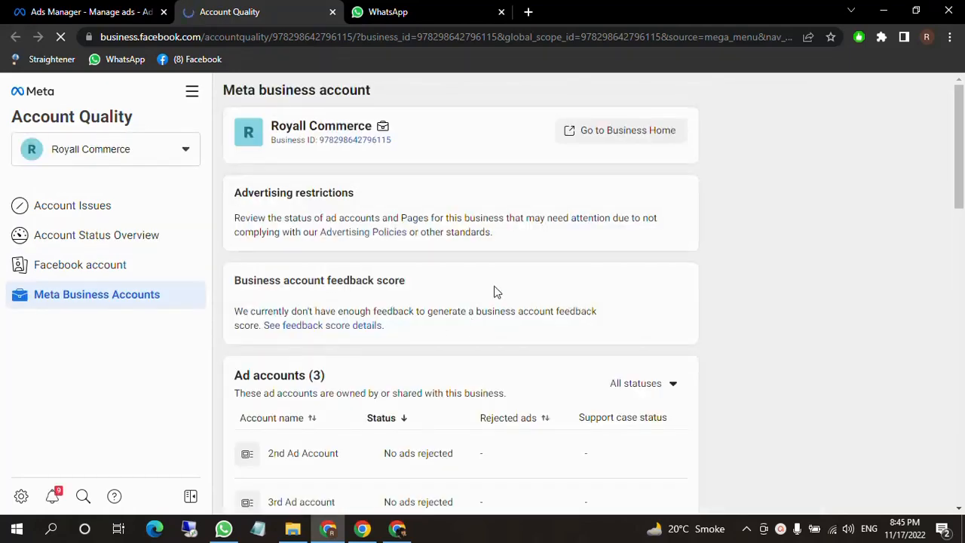
Step: Review the status of the business's commerce accounts, Pages and data sources, and open the Royall Mart Page's restriction details
scroll(493, 291, "down", 5)
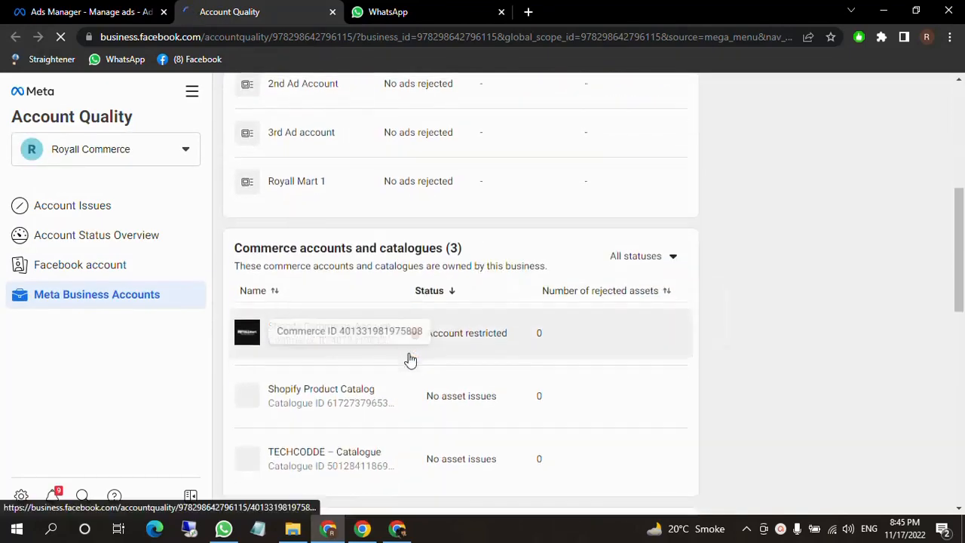
scroll(403, 339, "down", 2)
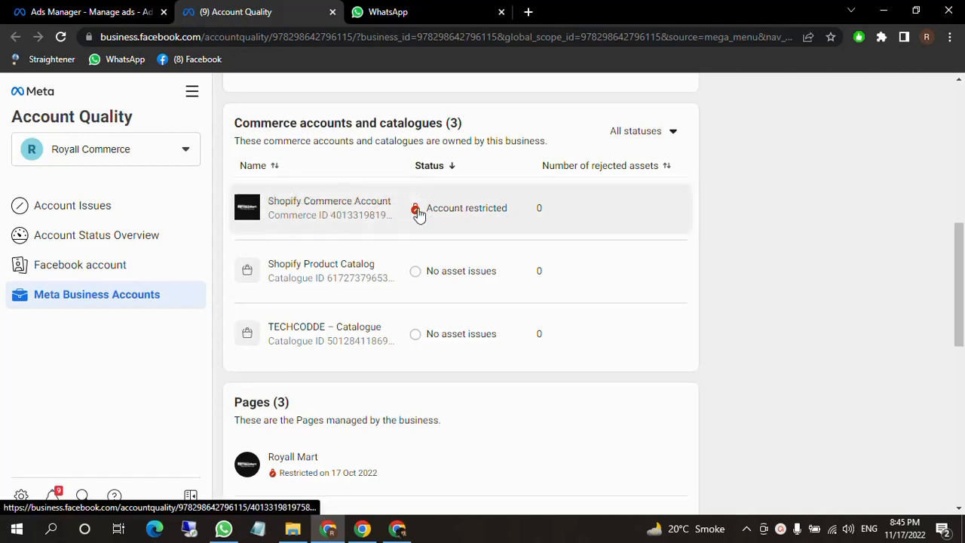
scroll(423, 217, "down", 2)
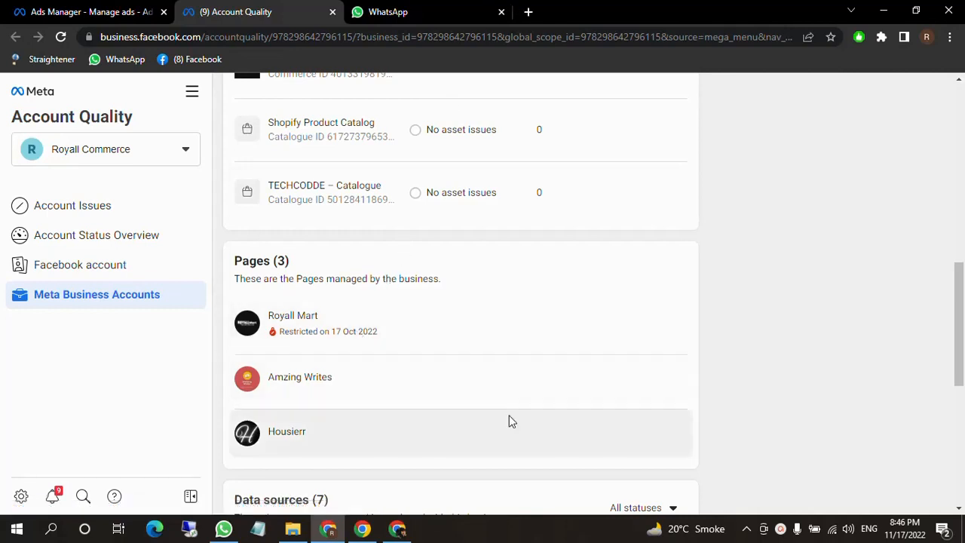
scroll(447, 379, "down", 4)
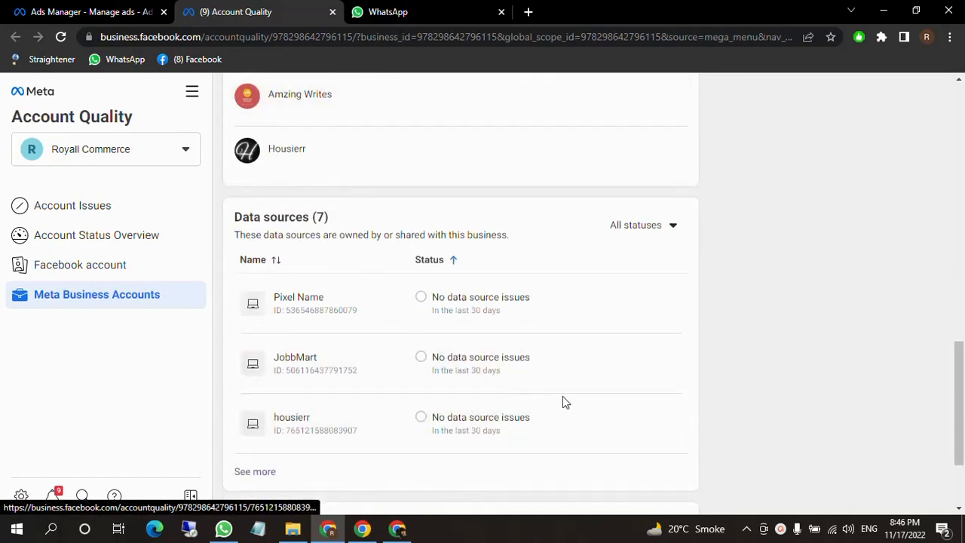
scroll(431, 332, "up", 3)
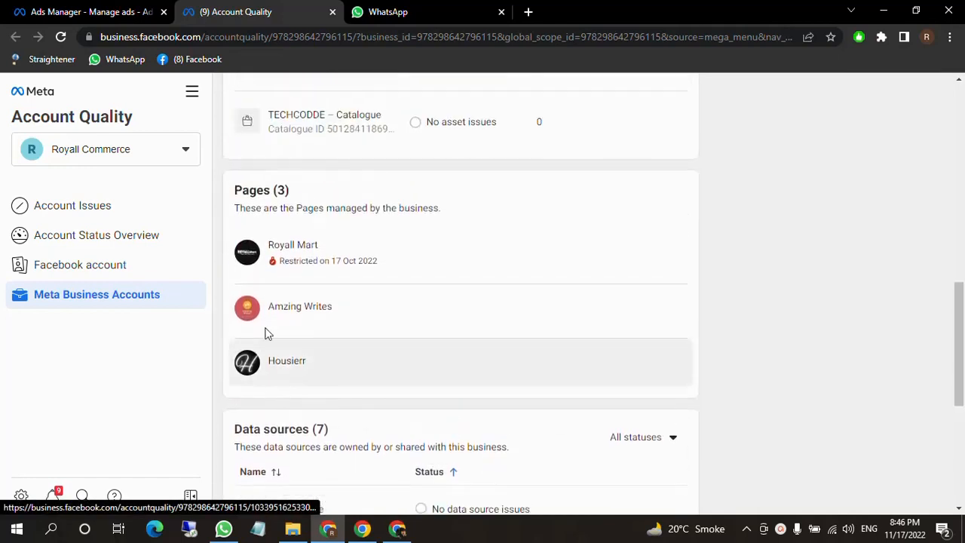
left_click(299, 263)
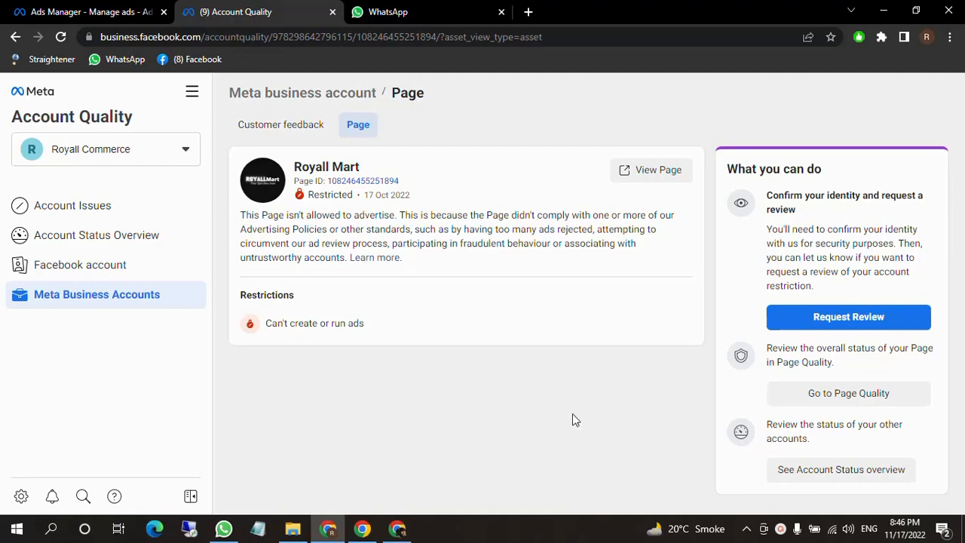
Step: Return to the Ads Manager tab and open Automated rules from the list of all tools
left_click(83, 11)
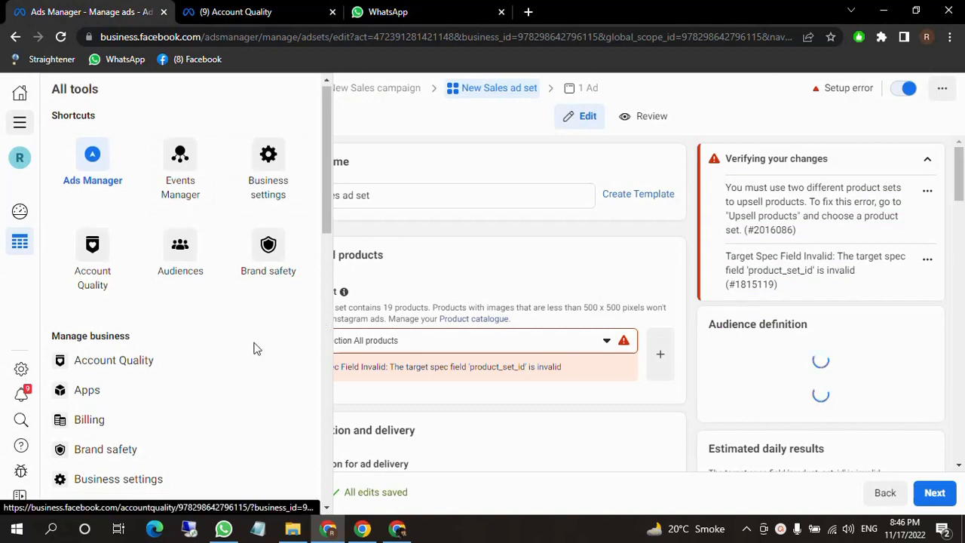
scroll(143, 335, "down", 1)
scroll(203, 387, "down", 2)
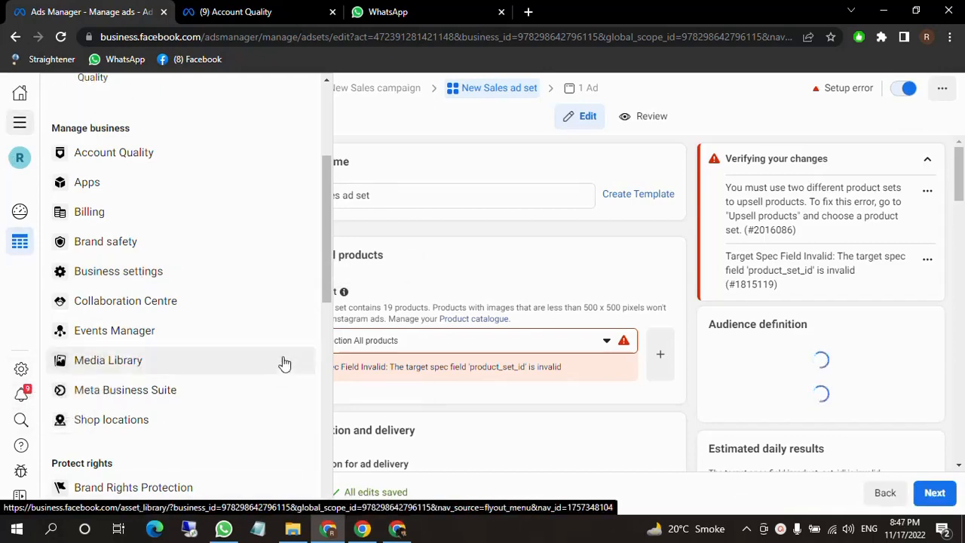
scroll(200, 343, "down", 1)
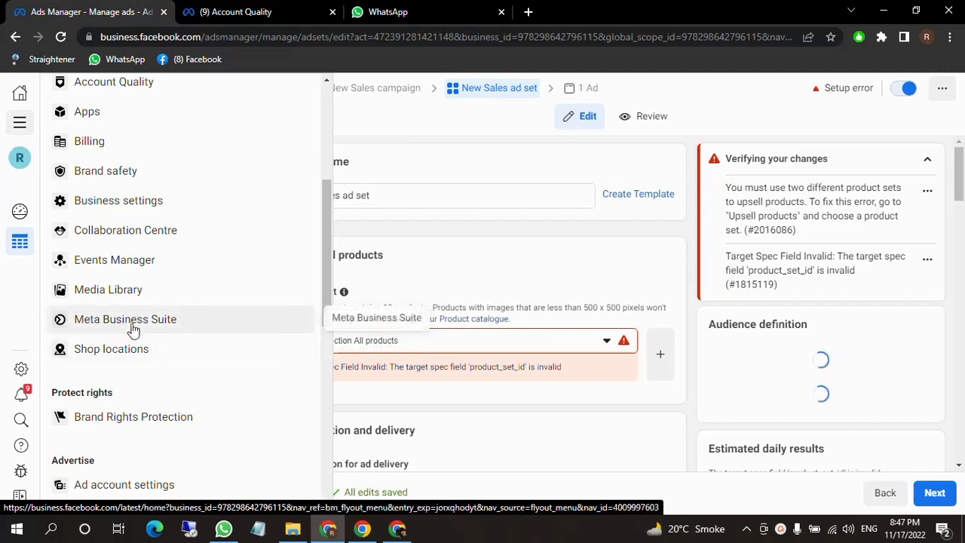
scroll(181, 323, "down", 2)
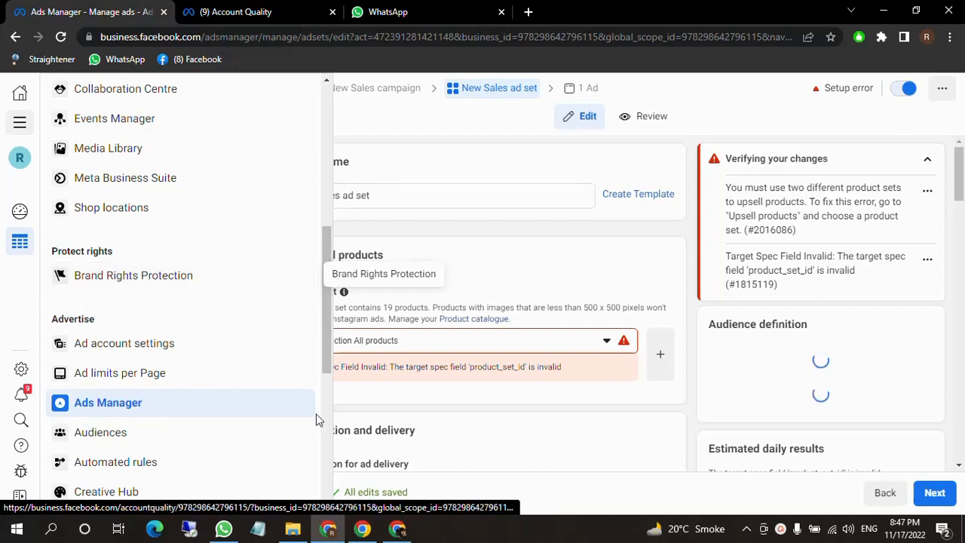
scroll(220, 355, "down", 1)
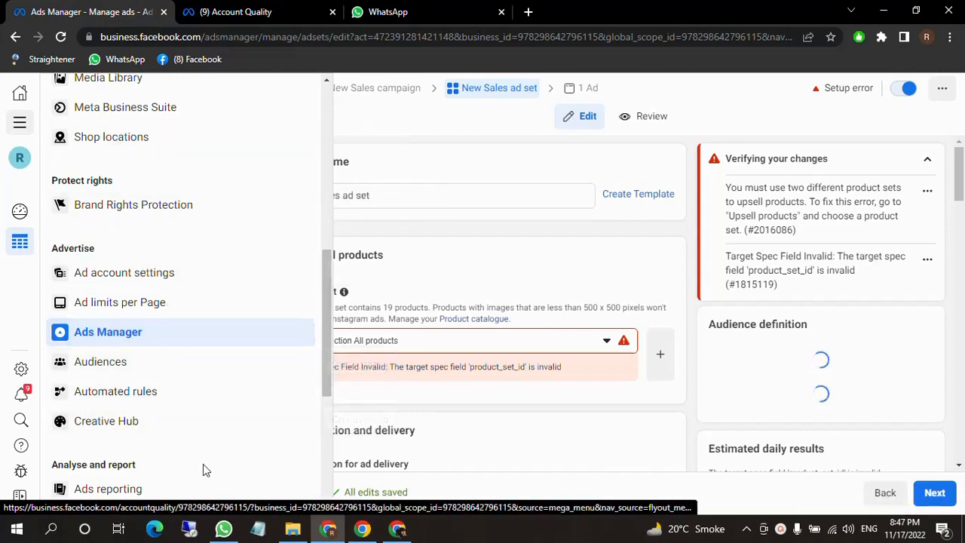
left_click(137, 397)
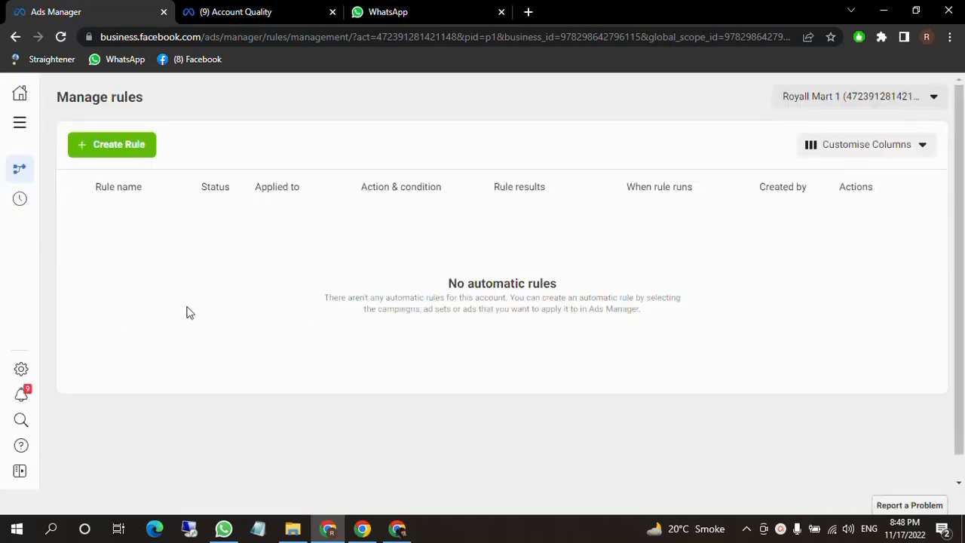
Step: Start creating a new automated rule of the Custom rule type
left_click(118, 155)
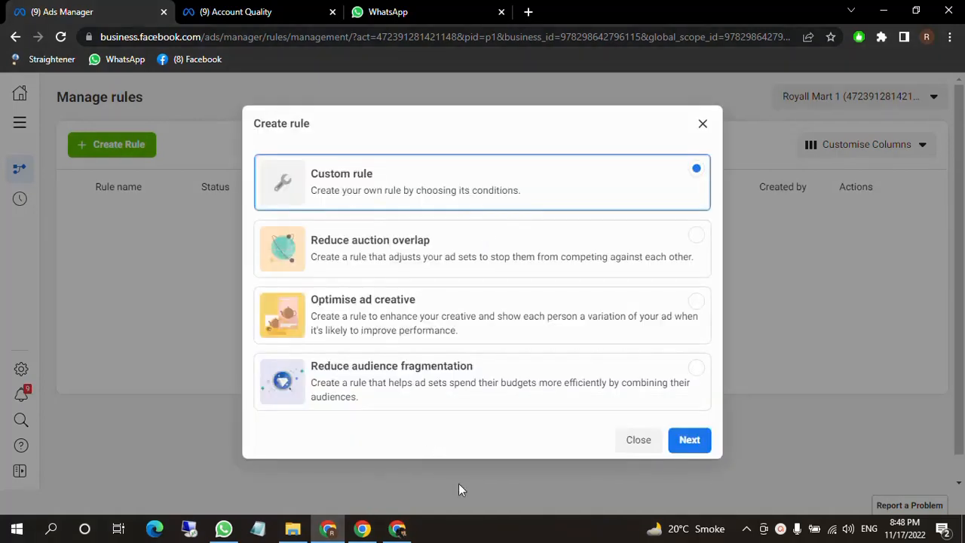
left_click(690, 446)
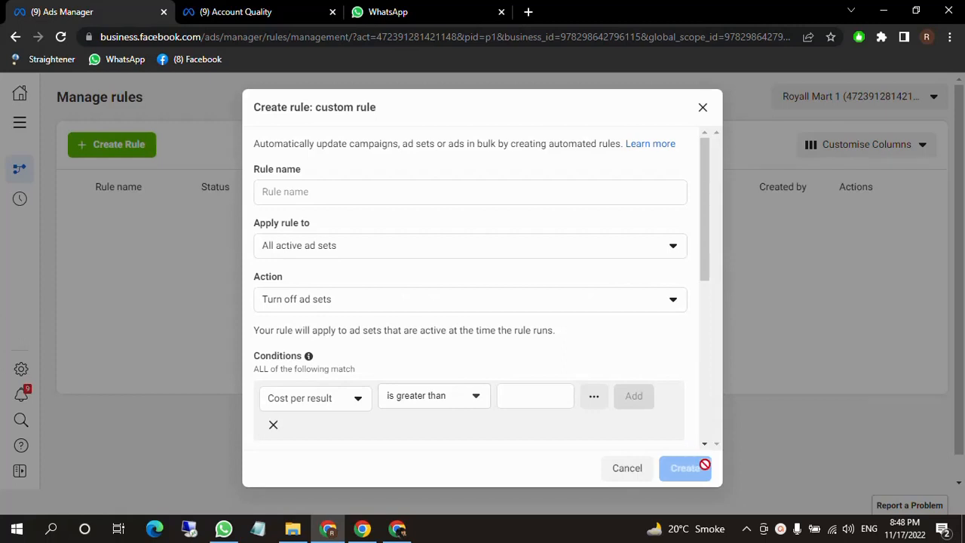
left_click(403, 191)
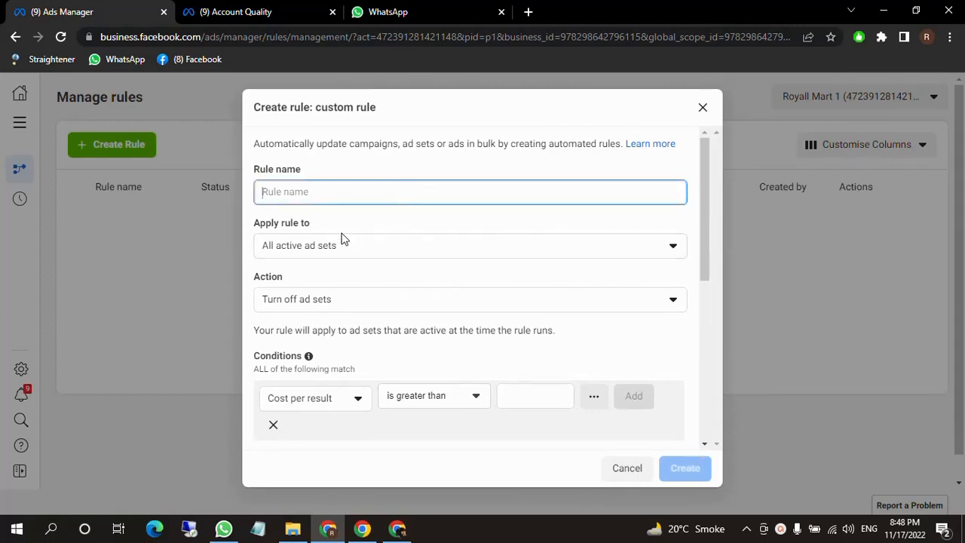
left_click_drag(256, 228, 312, 229)
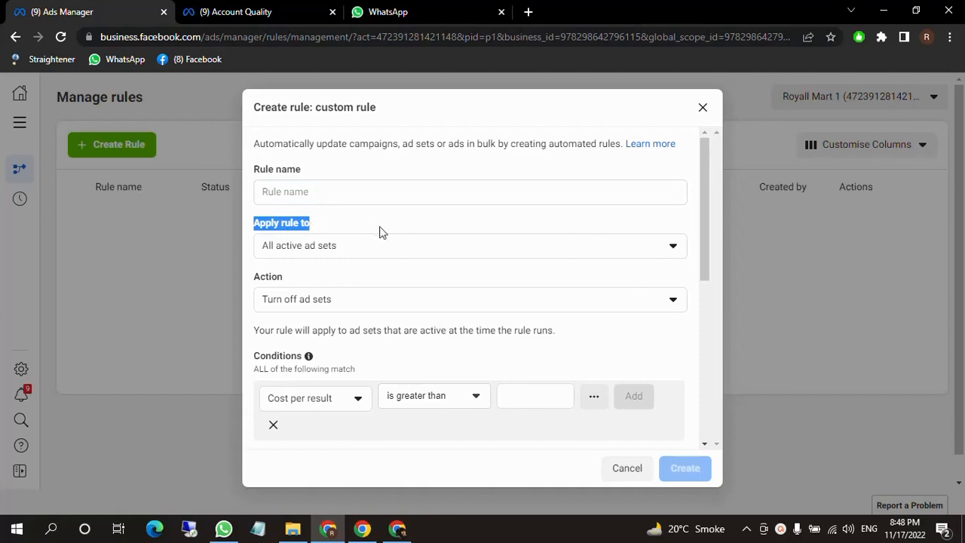
Step: Apply the rule to all active ad sets and set its action to Turn off ad sets
left_click(401, 246)
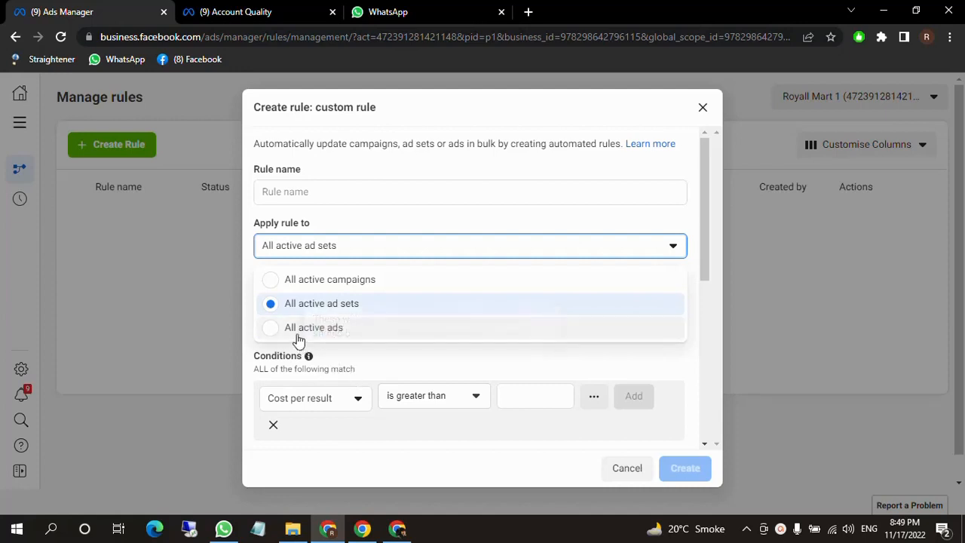
left_click(408, 362)
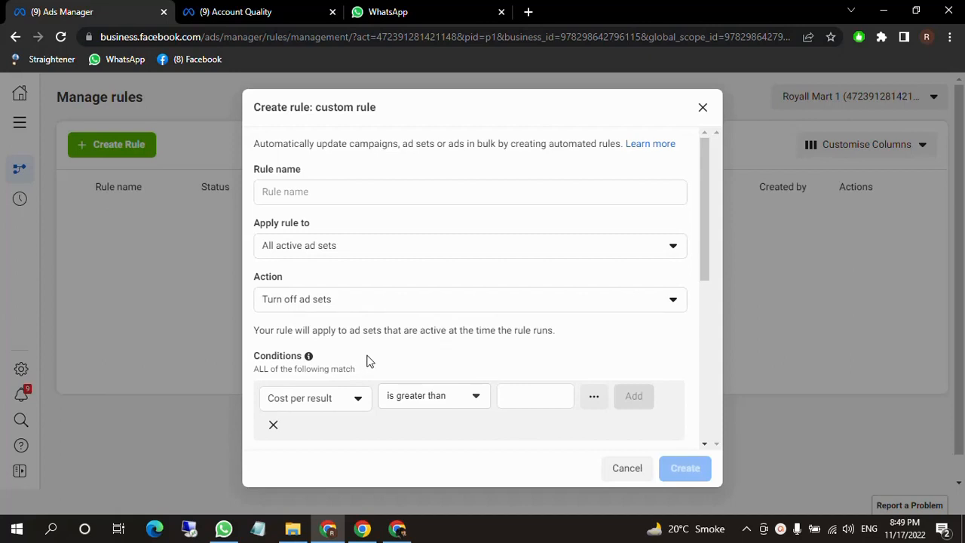
left_click(352, 307)
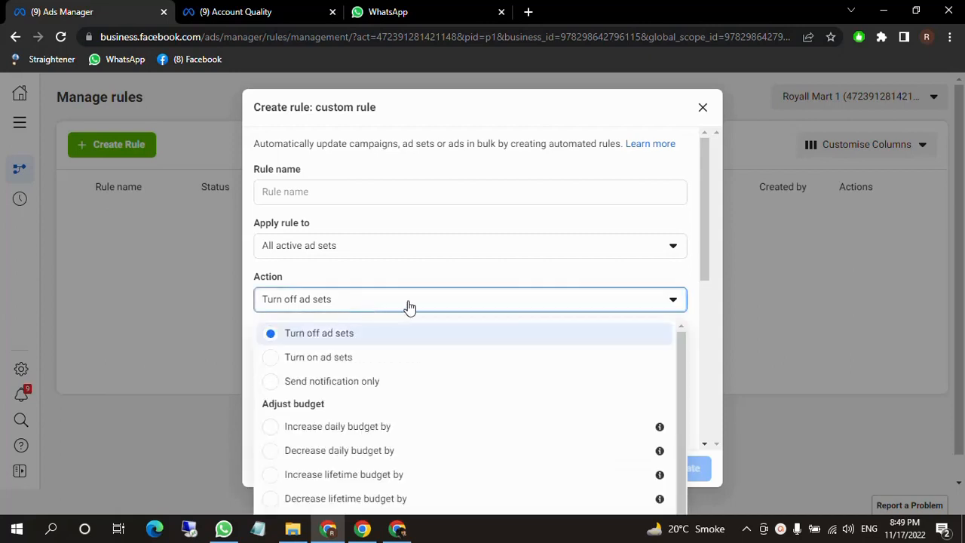
left_click(324, 333)
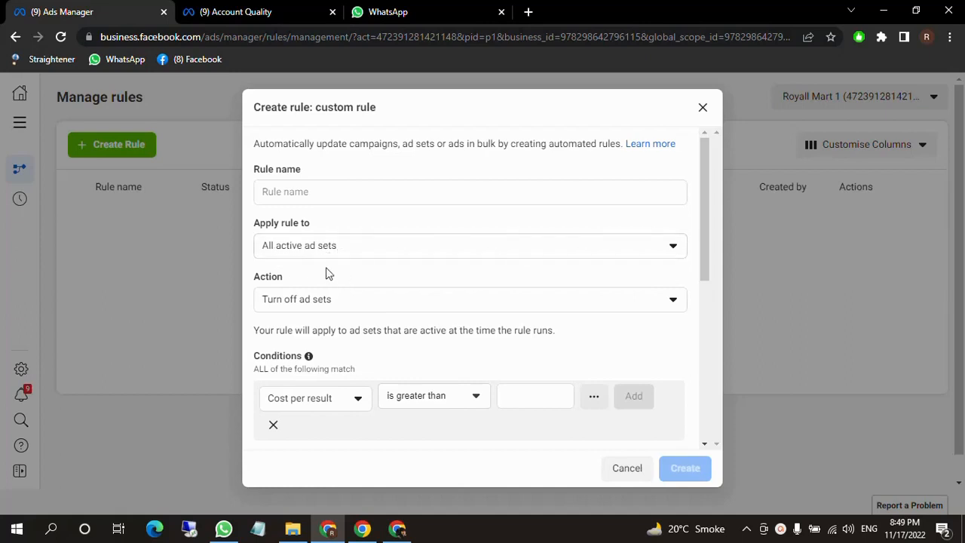
Step: Add a condition to the rule that Frequency is greater than 2
left_click(346, 401)
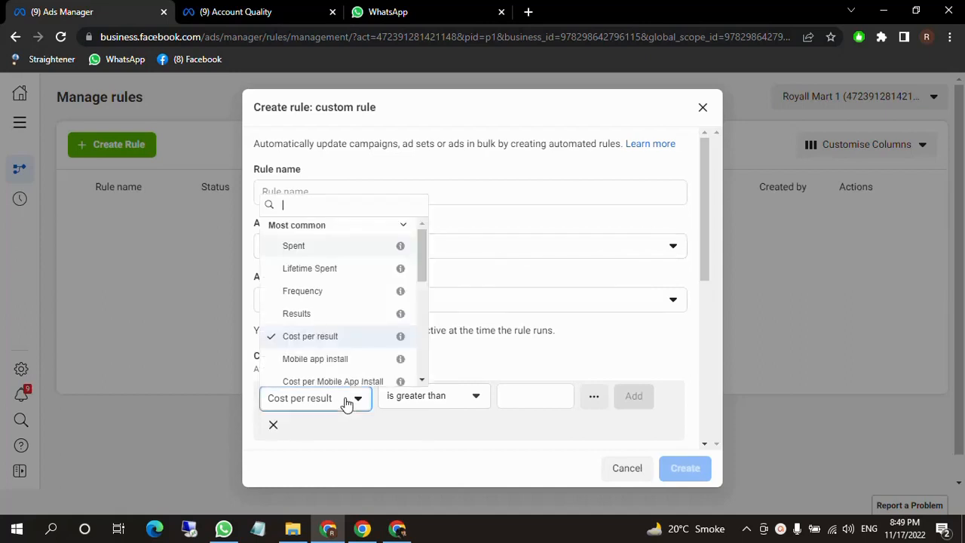
left_click(310, 292)
left_click(452, 400)
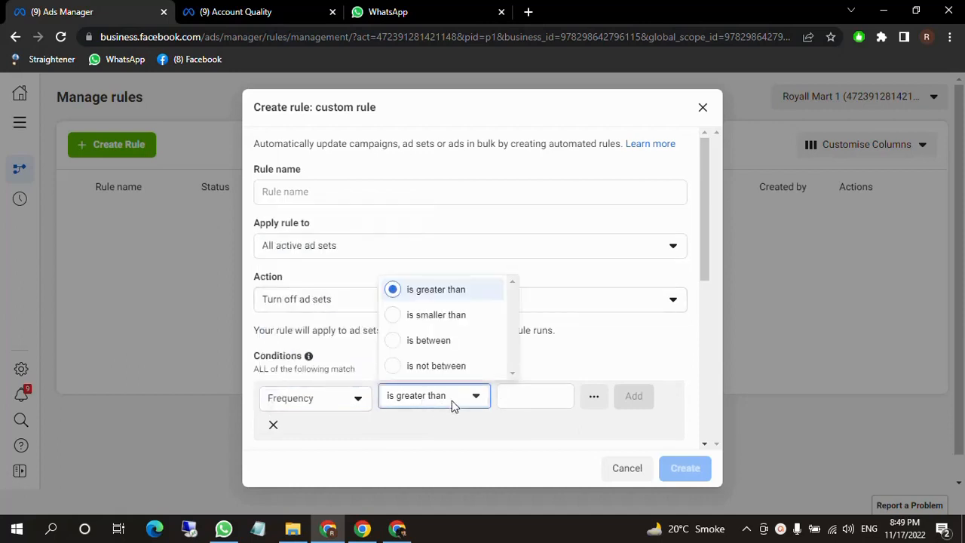
left_click(532, 396)
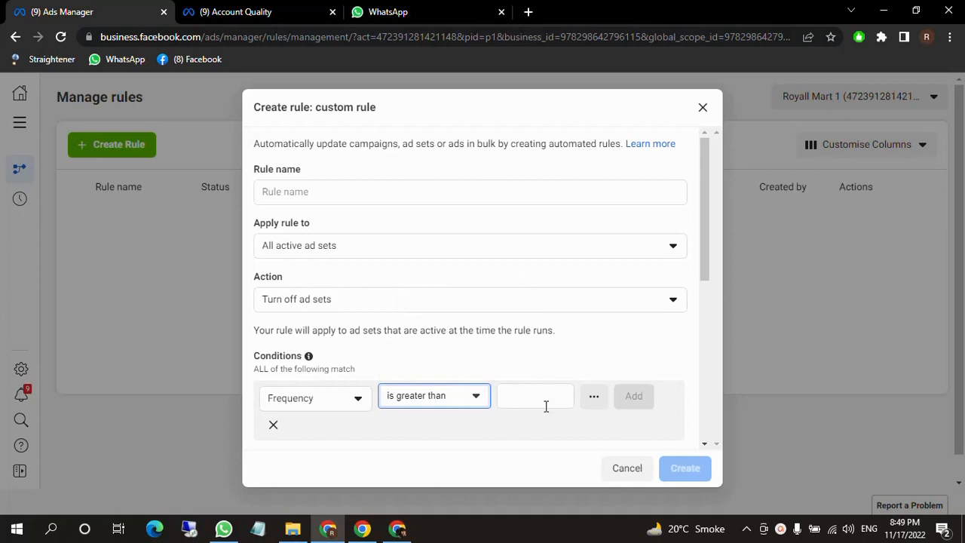
left_click(552, 401)
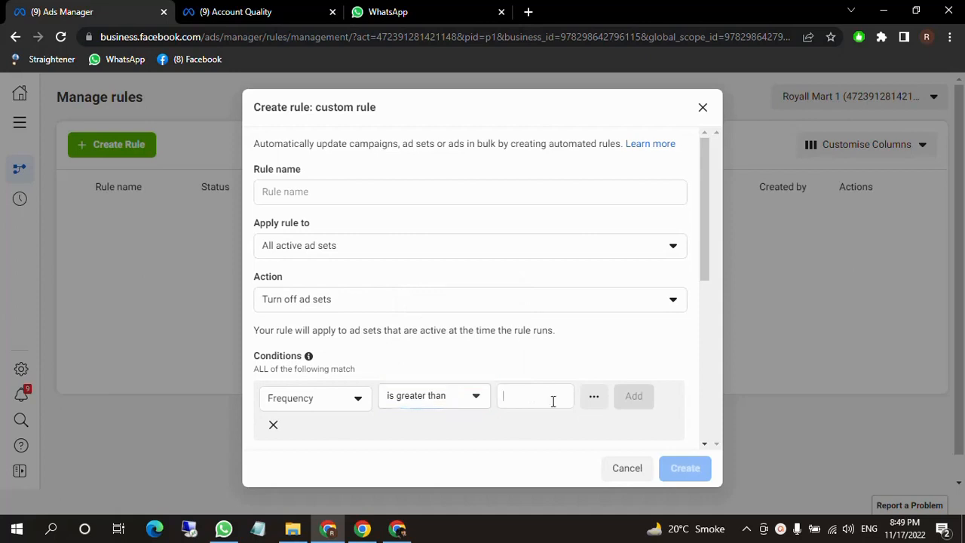
type("2")
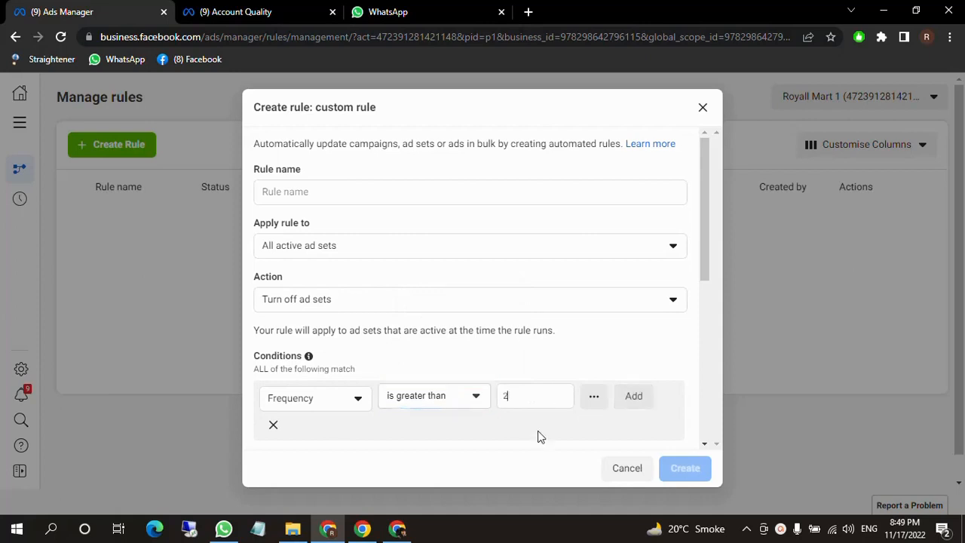
left_click(632, 397)
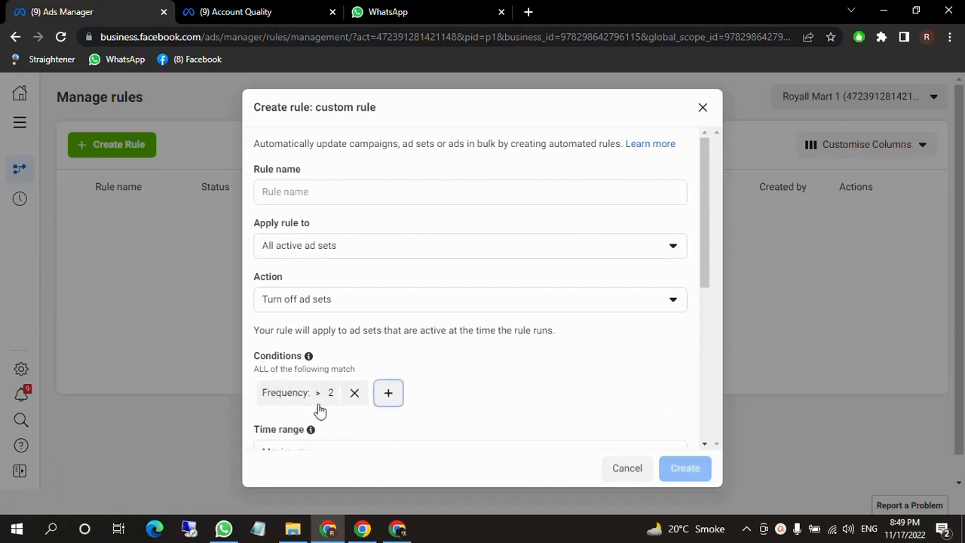
Step: Keep the rule's time range at Maximum and set its schedule to Custom
scroll(323, 410, "down", 1)
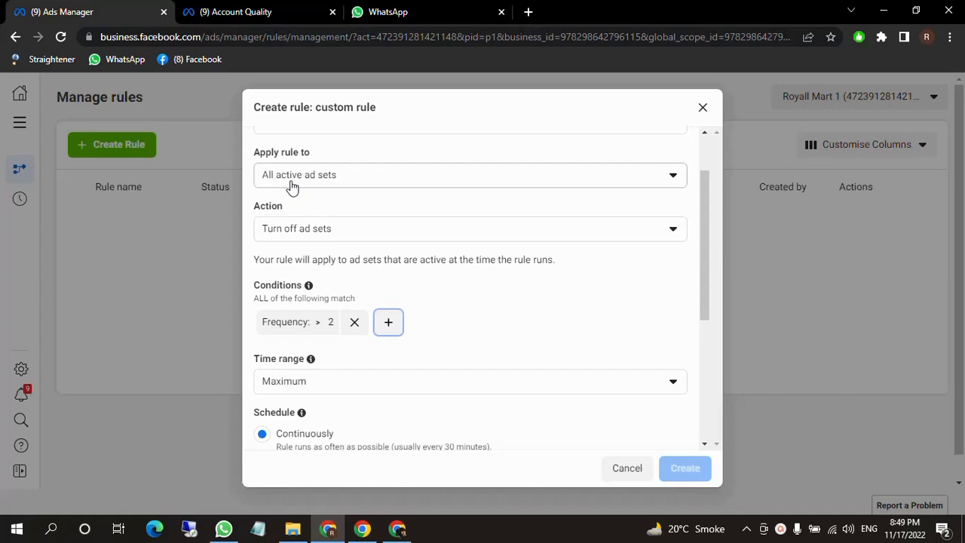
scroll(316, 226, "down", 1)
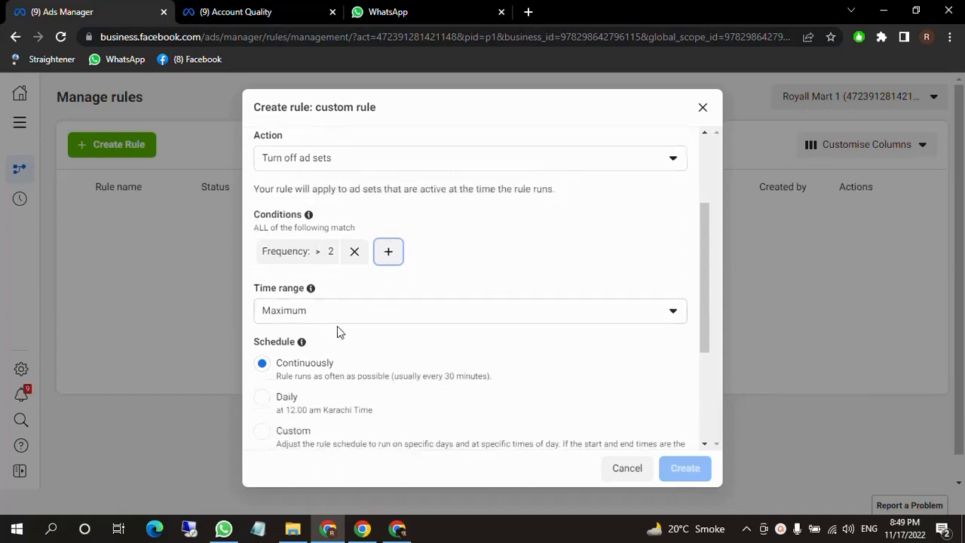
left_click(358, 317)
left_click(380, 319)
left_click(380, 317)
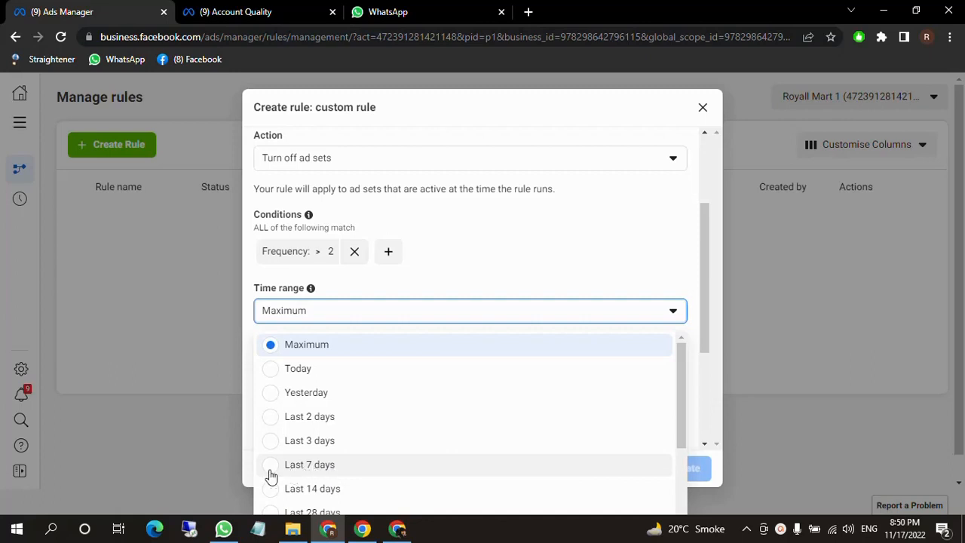
left_click(245, 463)
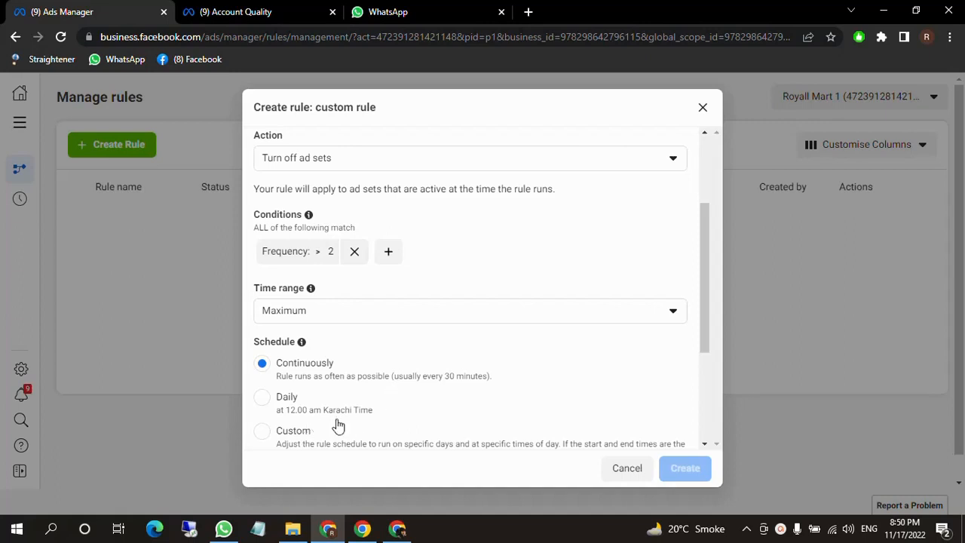
scroll(358, 414, "down", 1)
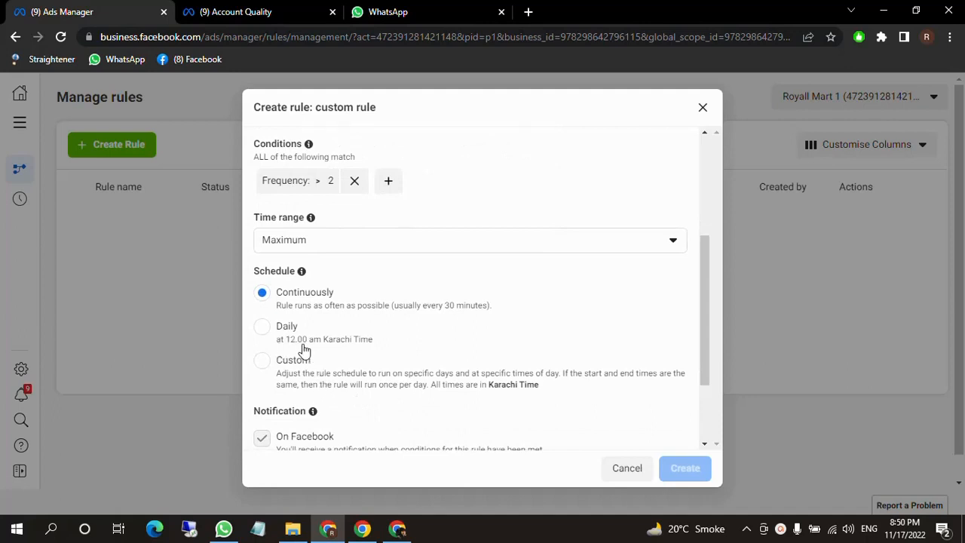
left_click(262, 361)
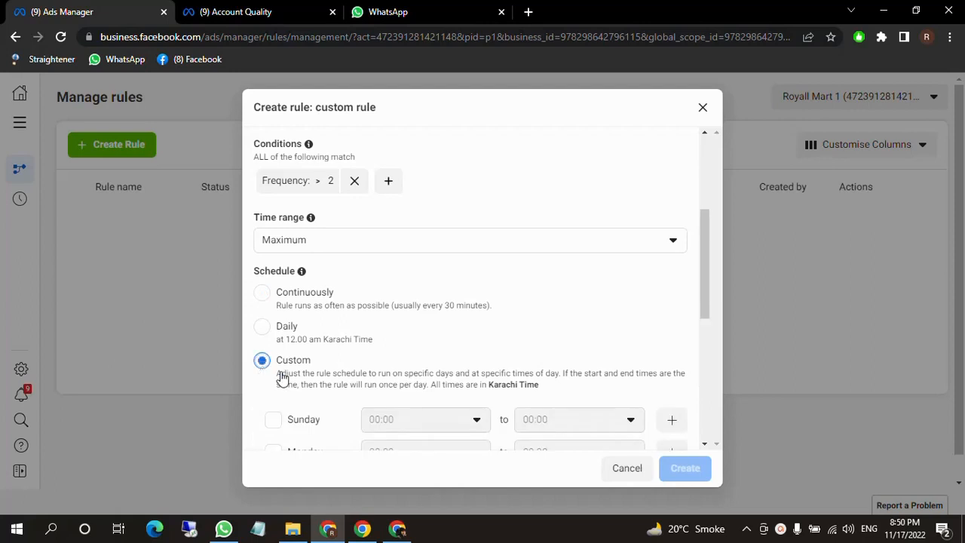
Step: Review the custom rule's weekday schedule, notification and subscriber options, and close the rule without creating it
scroll(339, 388, "down", 2)
scroll(398, 418, "down", 2)
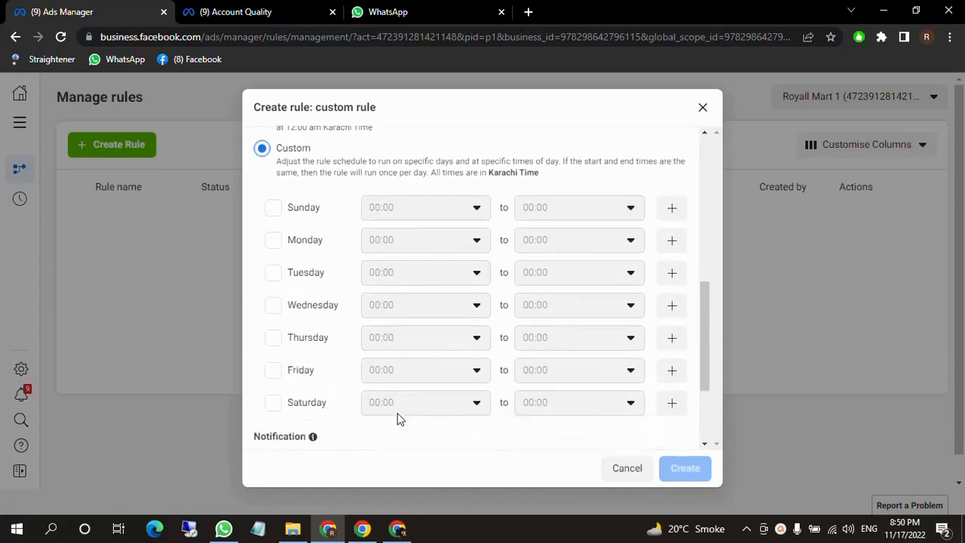
scroll(347, 398, "down", 1)
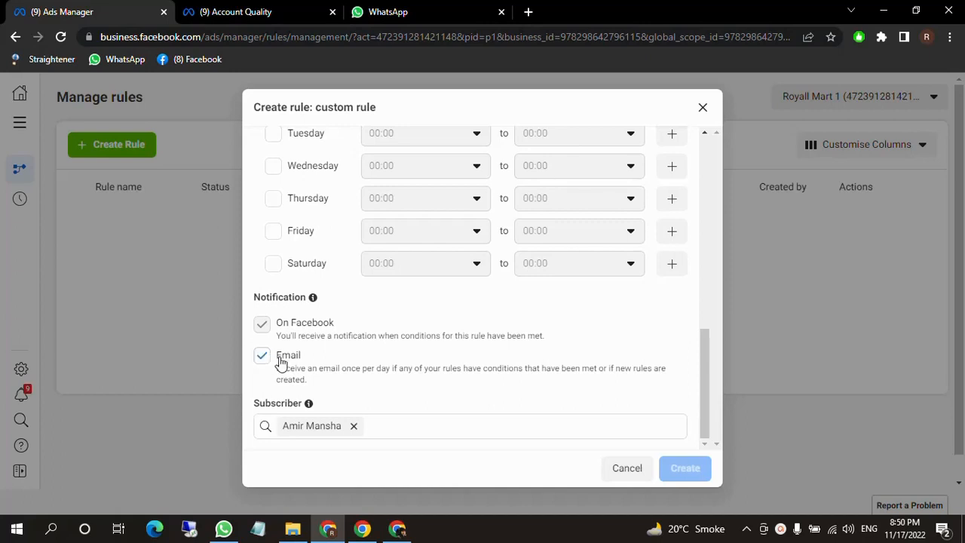
left_click(702, 107)
Step: Browse the list of all tools and open the ad account's Billing page
left_click(20, 123)
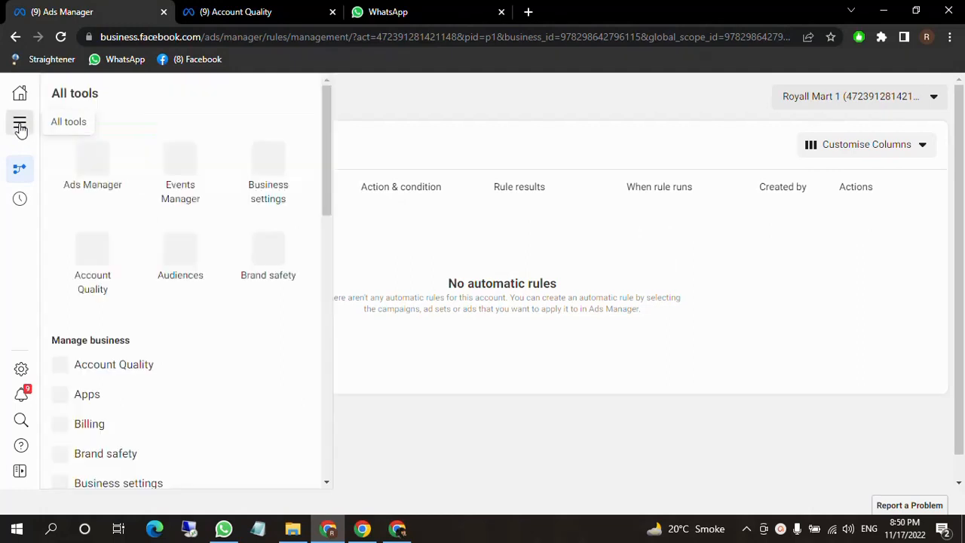
scroll(191, 345, "down", 5)
scroll(177, 392, "down", 6)
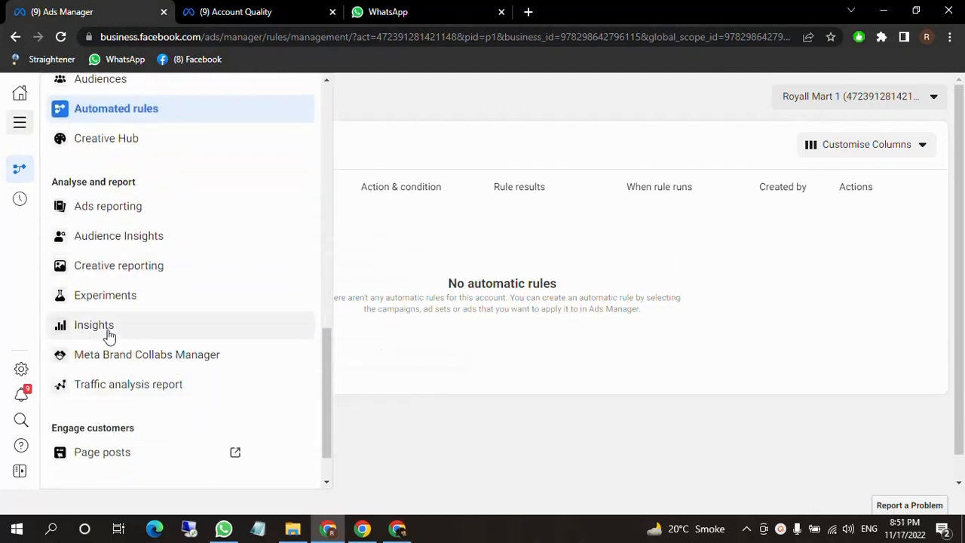
scroll(109, 336, "up", 10)
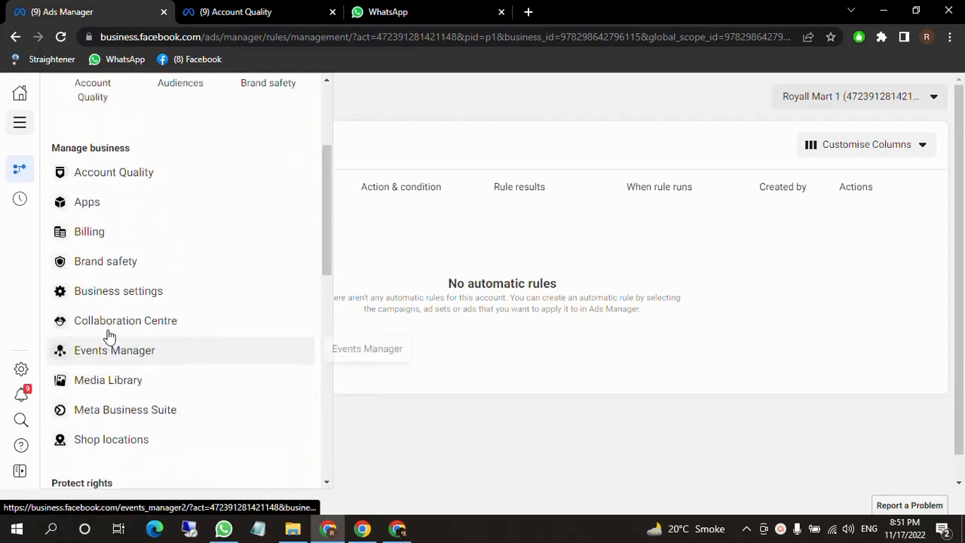
left_click(98, 360)
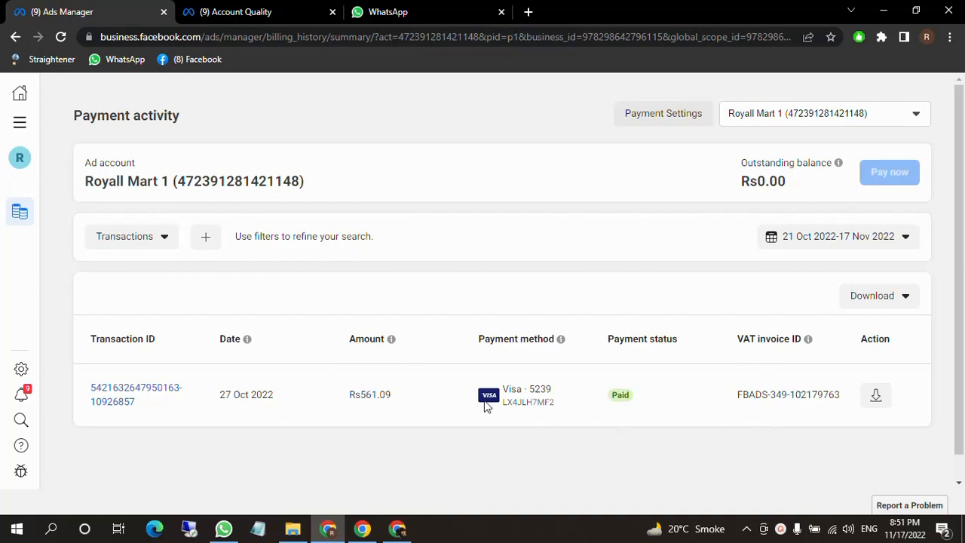
Step: Examine the listed transaction's date and the download options for the payment activity
left_click_drag(213, 398, 297, 403)
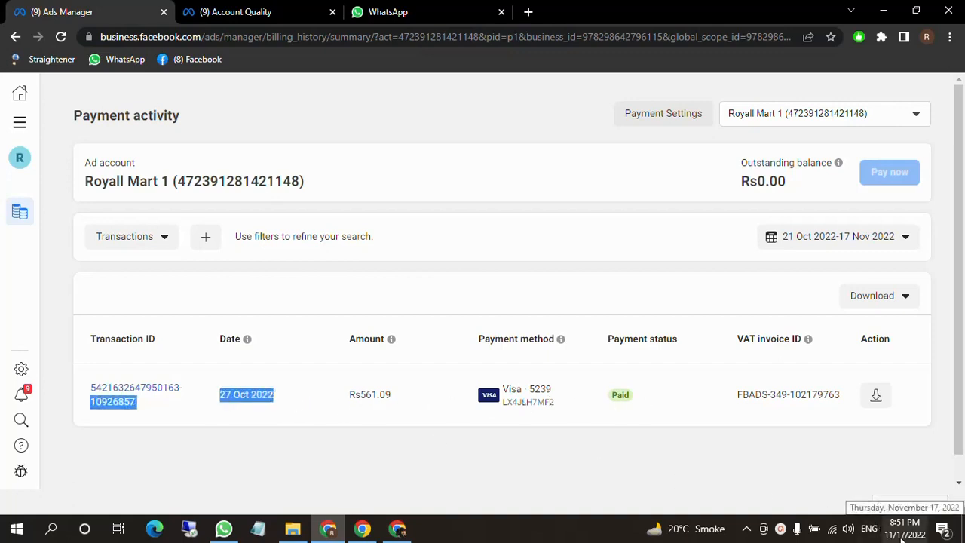
left_click(478, 454)
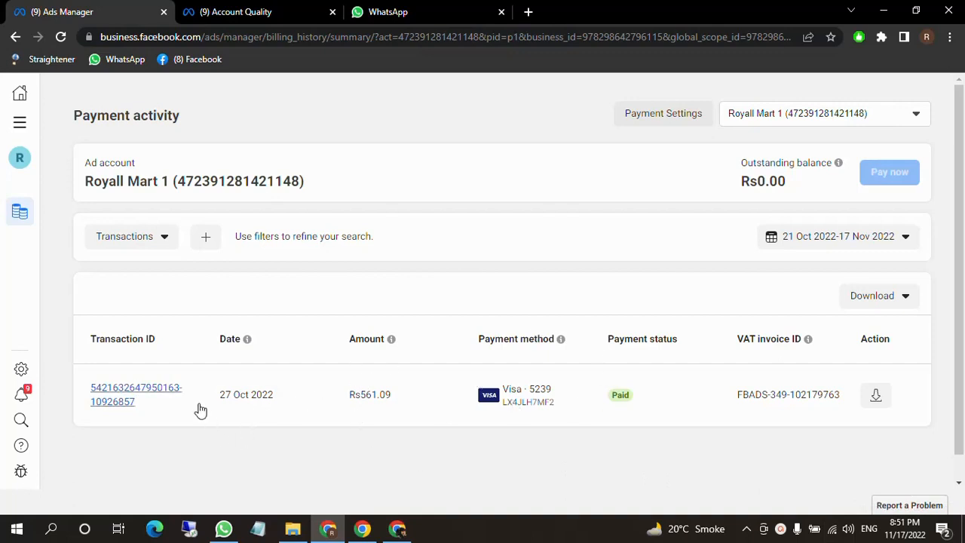
left_click_drag(215, 400, 279, 404)
left_click(307, 440)
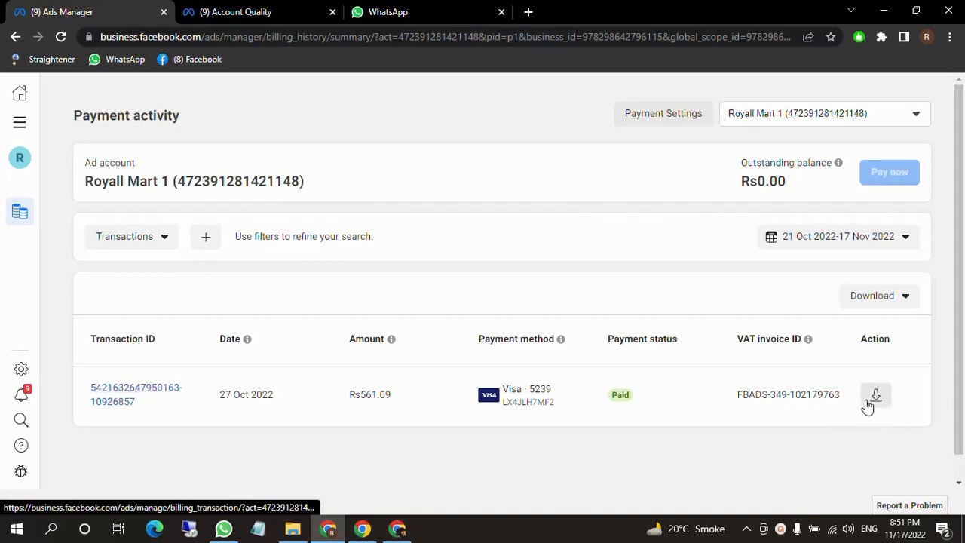
left_click(907, 297)
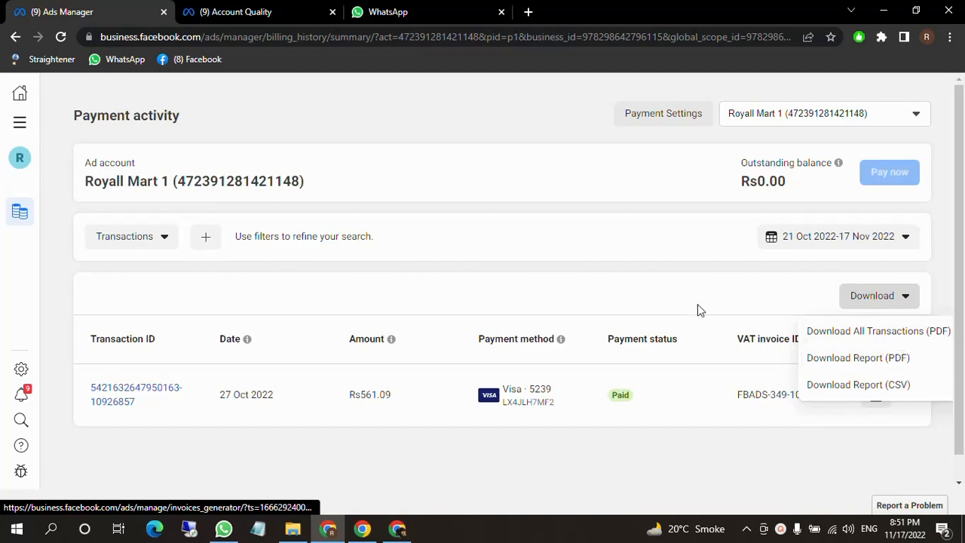
left_click(683, 275)
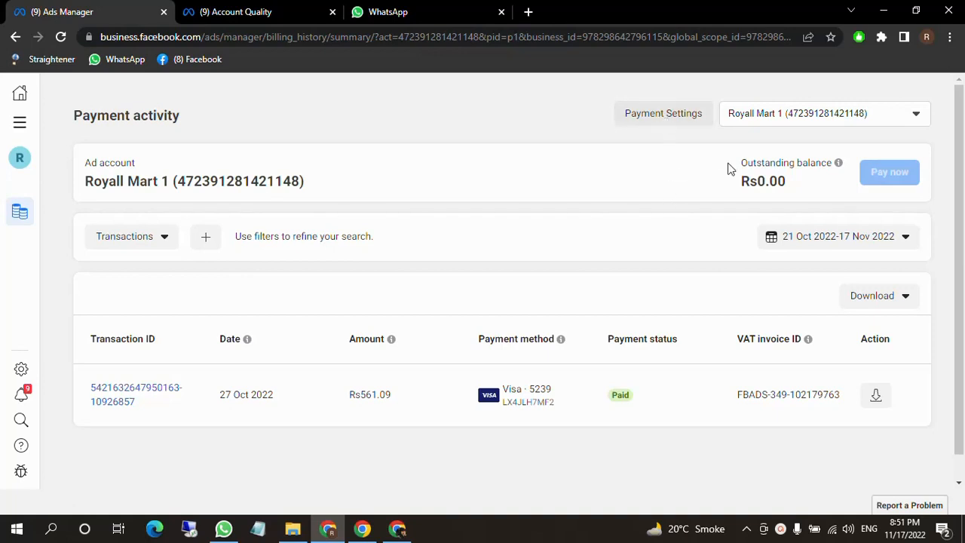
Step: Check the ad account's outstanding balance on the Payment activity page
left_click_drag(718, 194, 806, 191)
left_click(737, 198)
left_click_drag(731, 183, 797, 183)
left_click(805, 195)
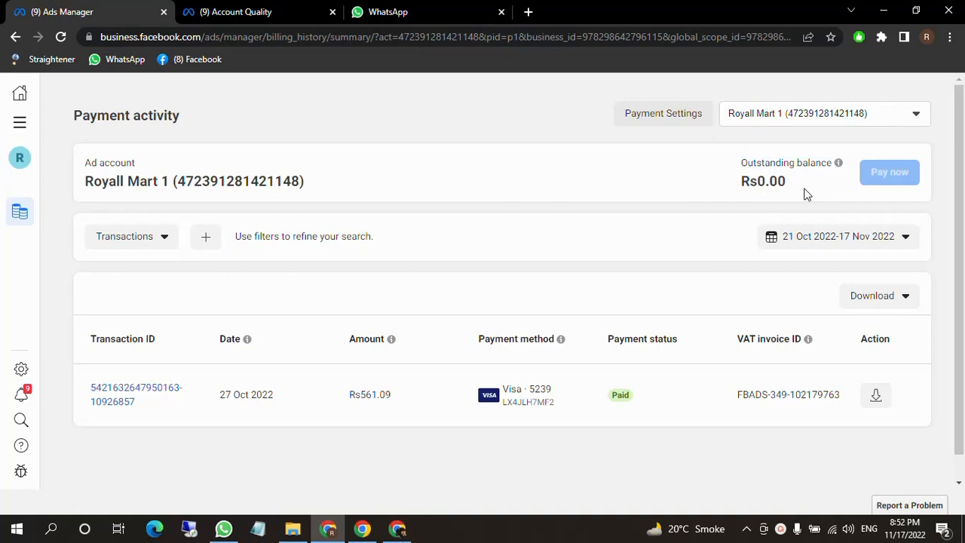